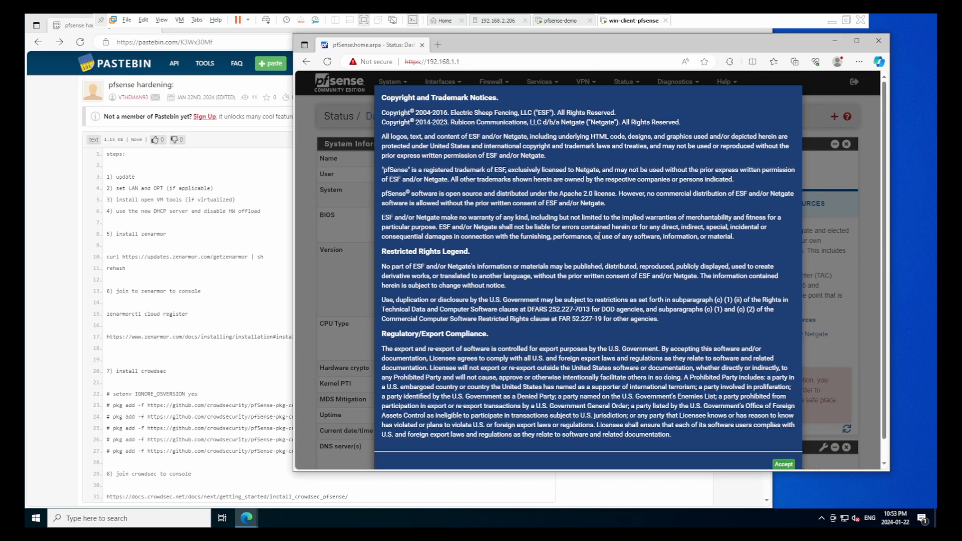
# Accept the copyright and trademark notice and close the thank-you survey prompt
pyautogui.click(784, 465)
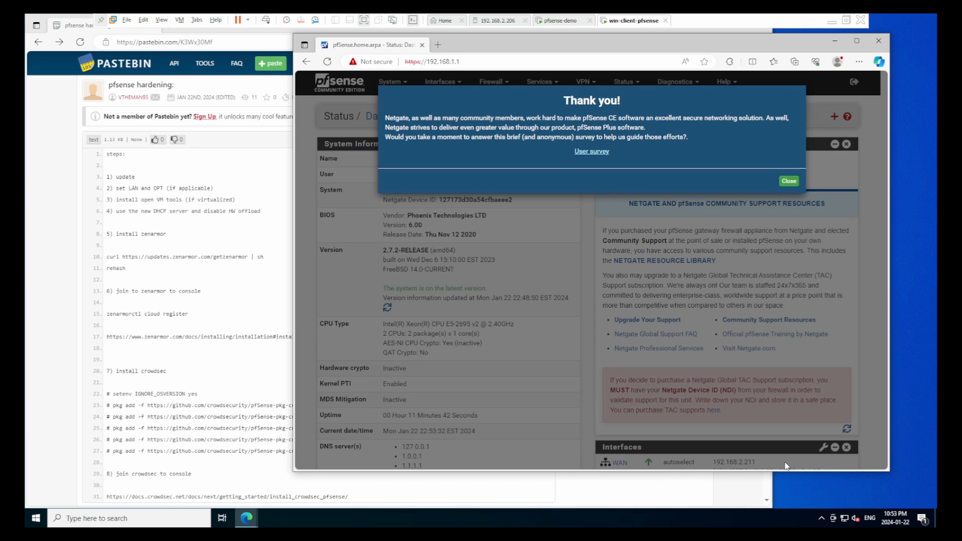
pyautogui.click(789, 181)
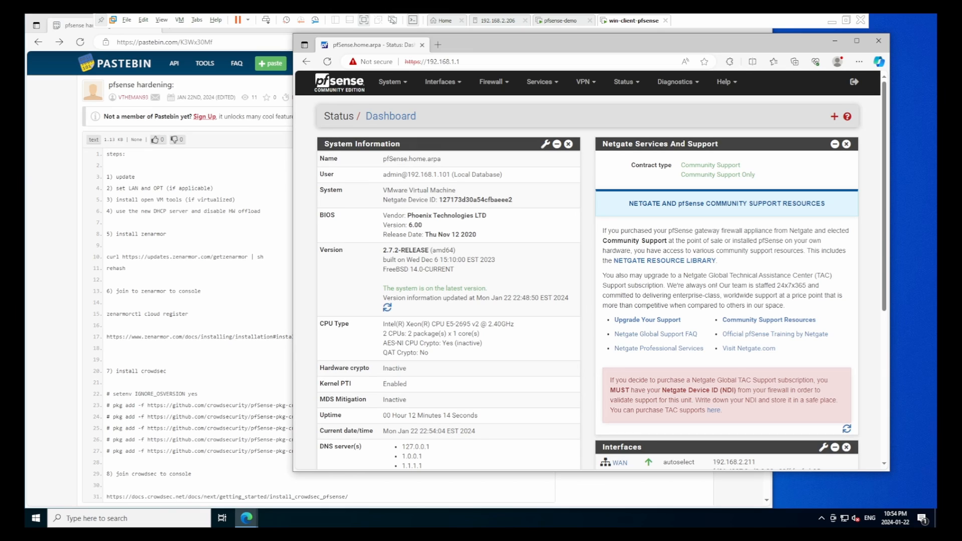
# Confirm 2.7.2 is up to date under System > Update, then view Installed Packages in Package Manager
pyautogui.click(392, 82)
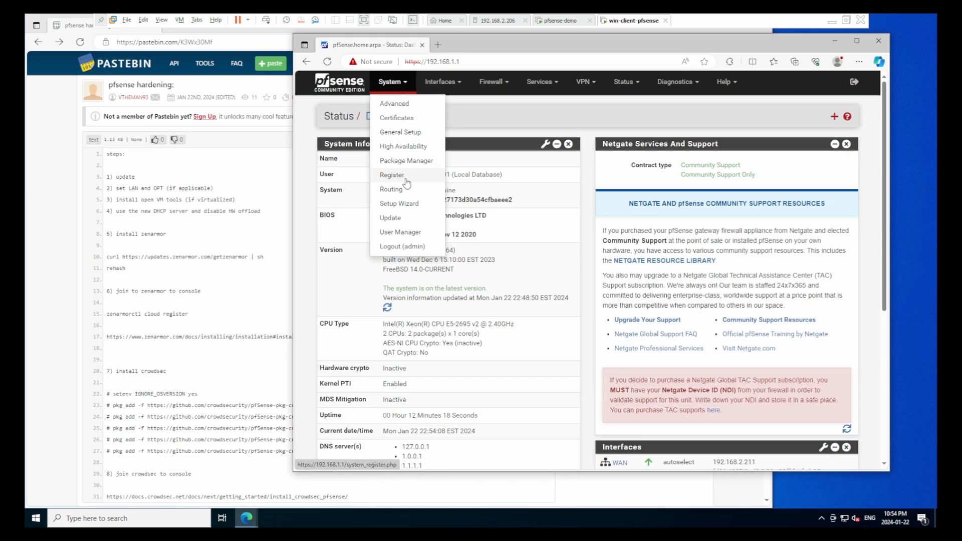
pyautogui.click(409, 216)
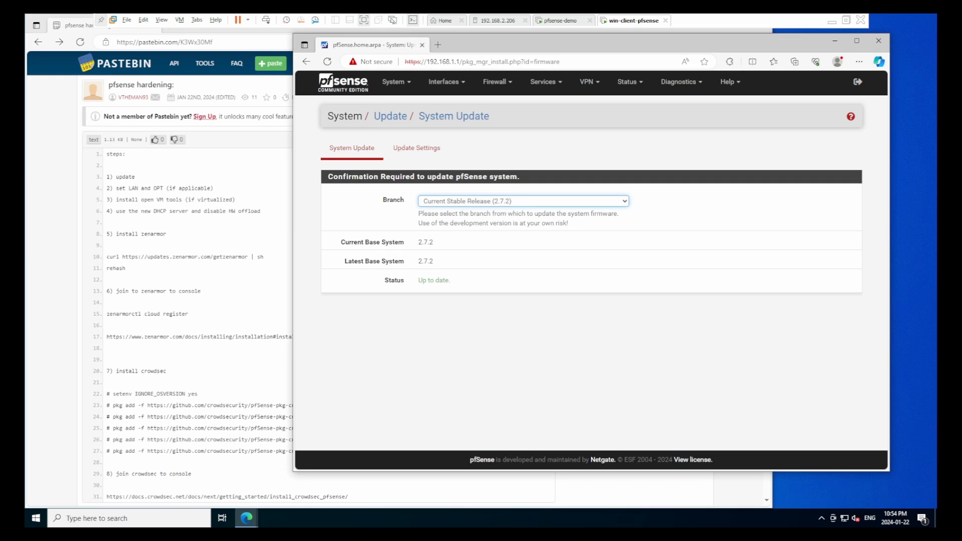
pyautogui.click(401, 84)
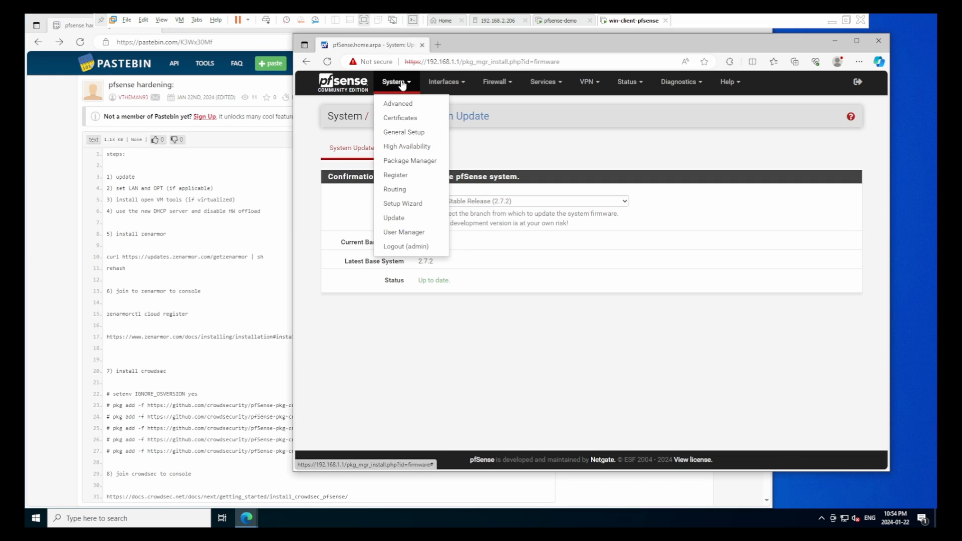
pyautogui.click(419, 167)
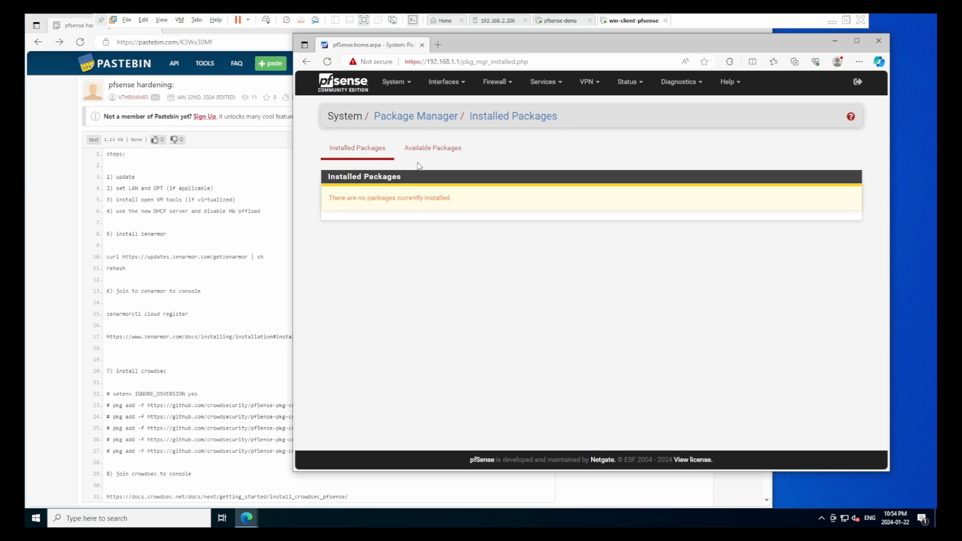
# Search Available Packages for 'open' and install the Open-VM-Tools package
pyautogui.click(427, 157)
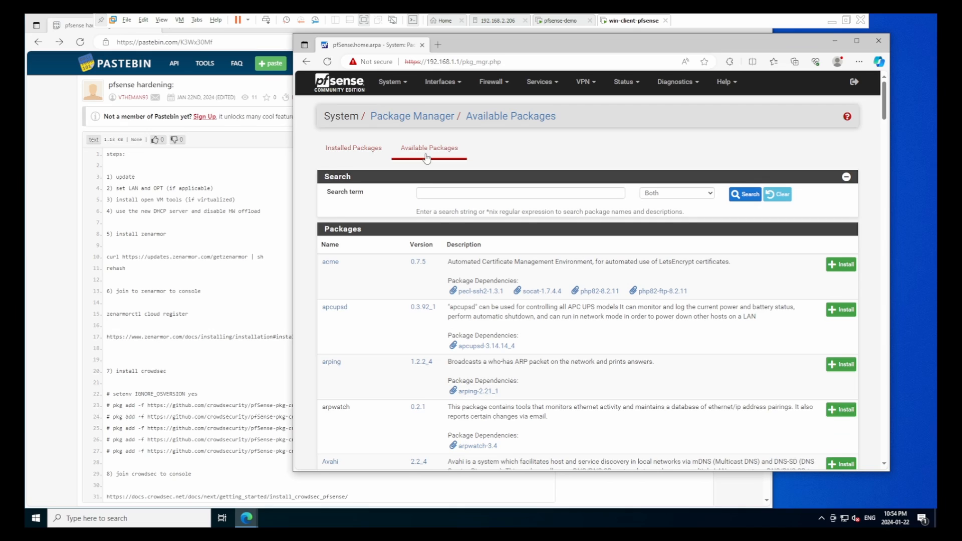
pyautogui.click(432, 190)
pyautogui.write('open vm')
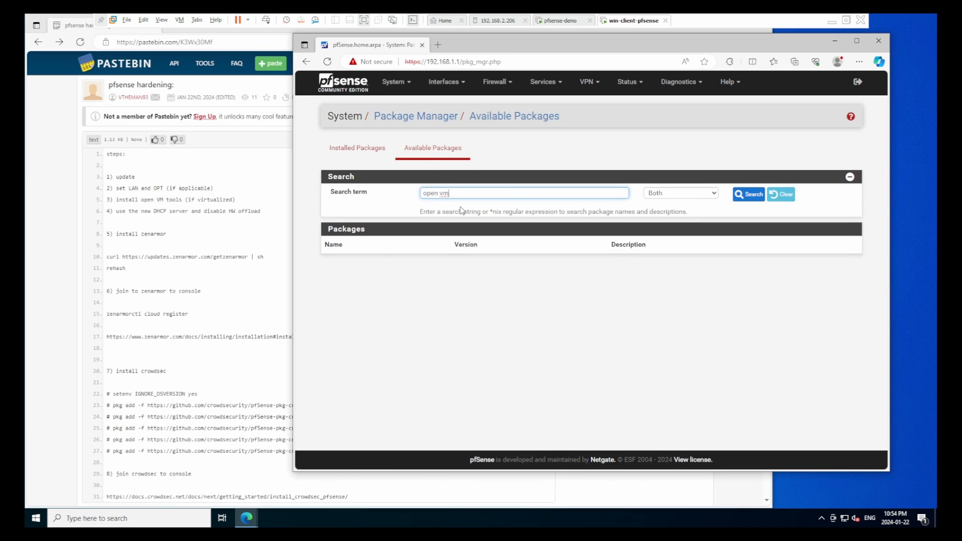
pyautogui.press('BackSpace')
pyautogui.click(749, 195)
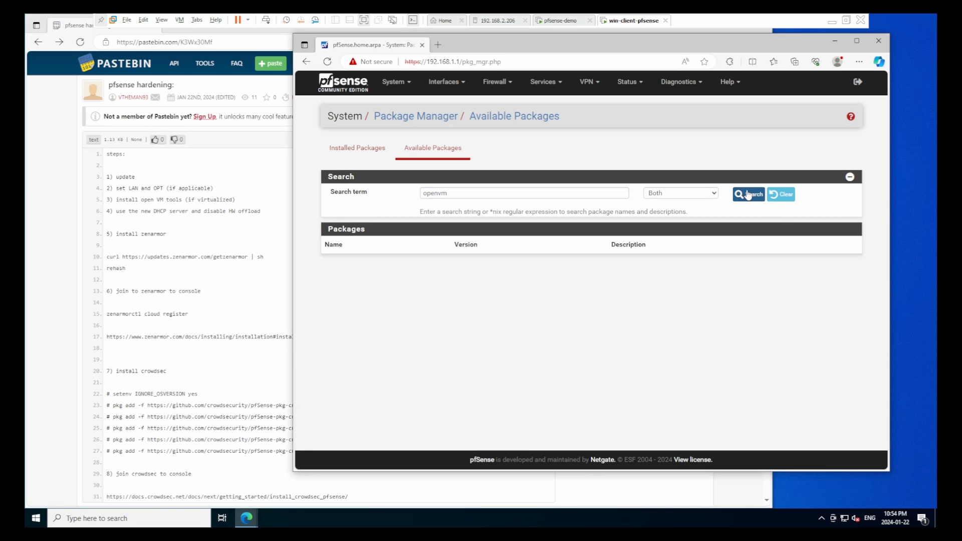
pyautogui.click(528, 195)
pyautogui.press('BackSpace')
pyautogui.press('BackSpace')
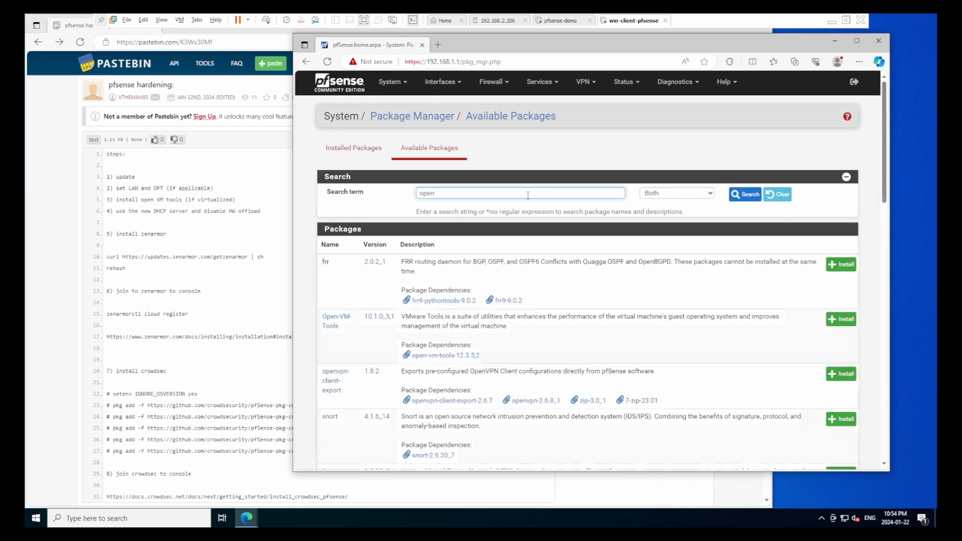
pyautogui.click(839, 319)
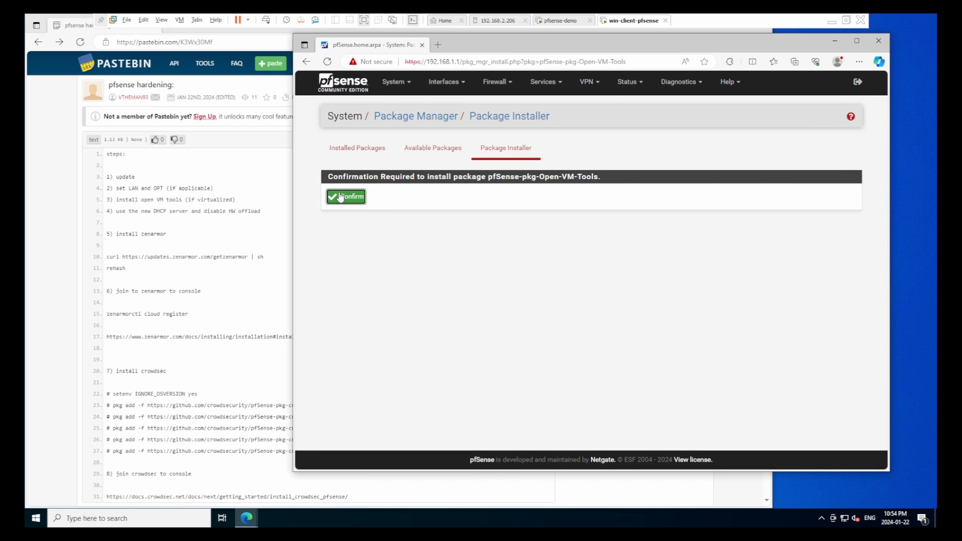
pyautogui.click(345, 198)
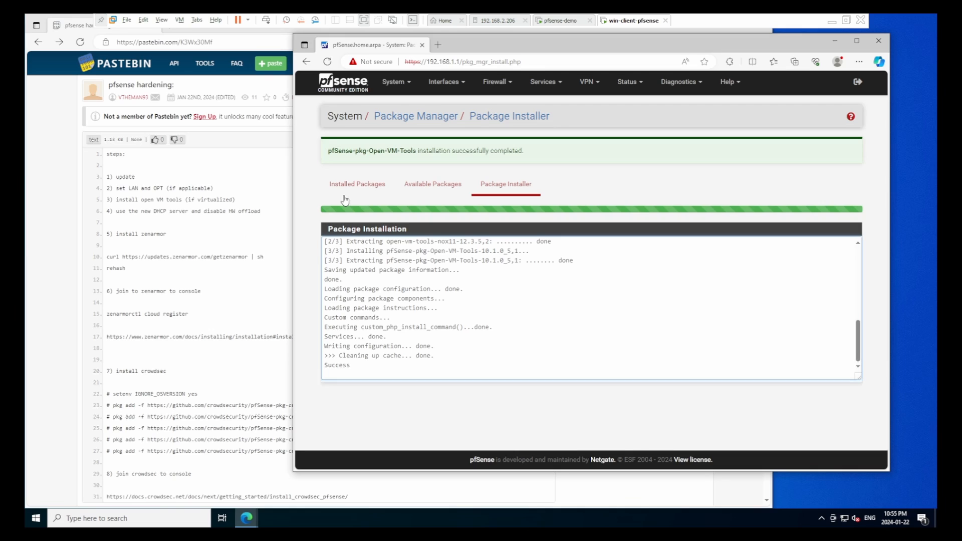
# Tick Disable hardware checksum offload under System > Advanced > Networking and save
pyautogui.click(391, 85)
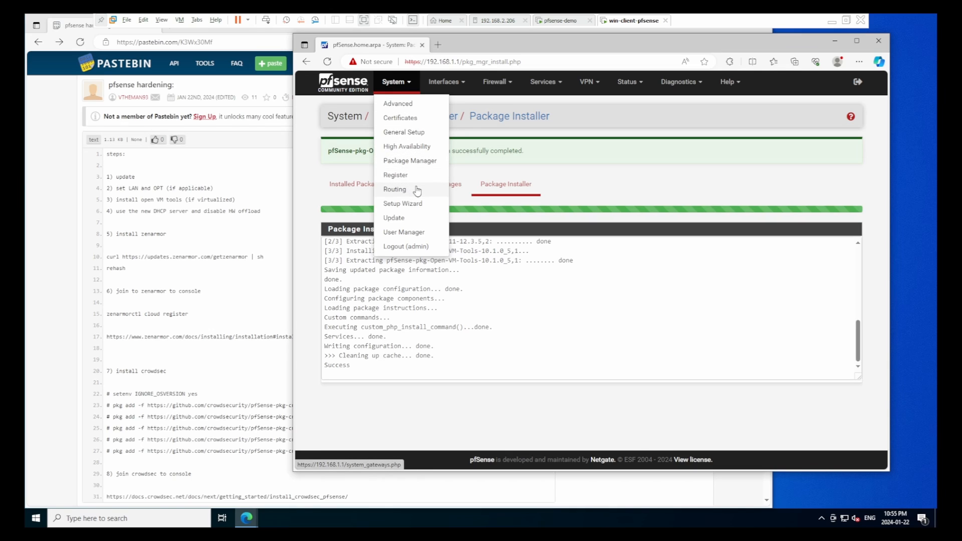
pyautogui.click(427, 104)
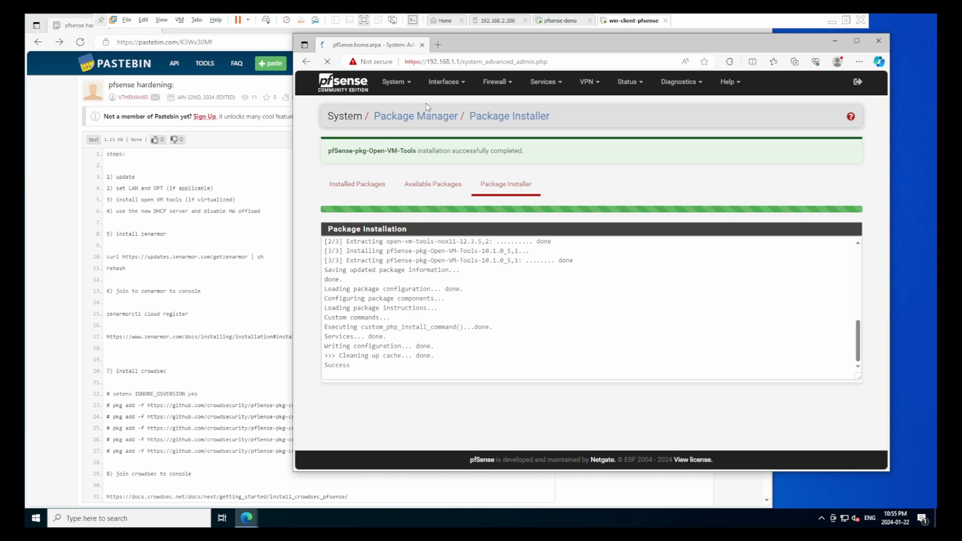
pyautogui.click(474, 159)
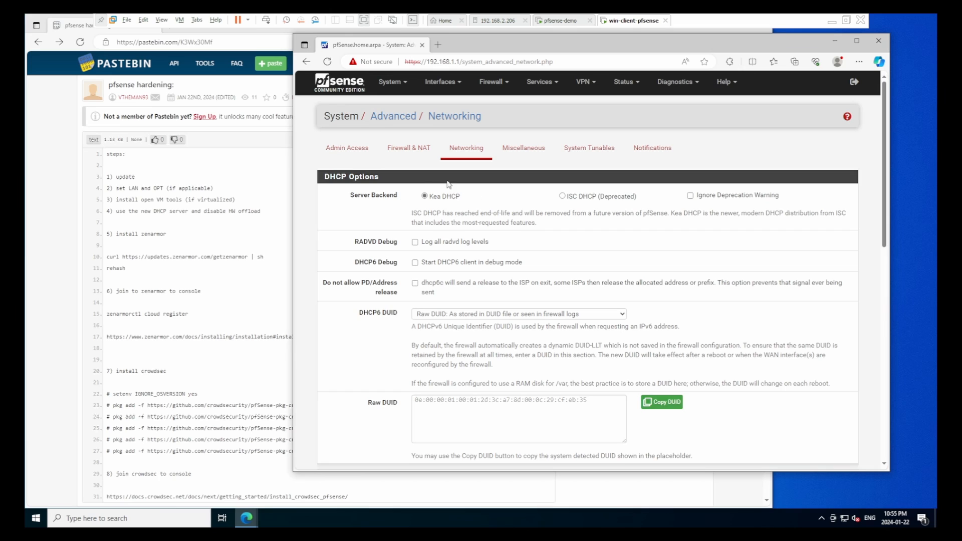
pyautogui.scroll(-5, 391, 240)
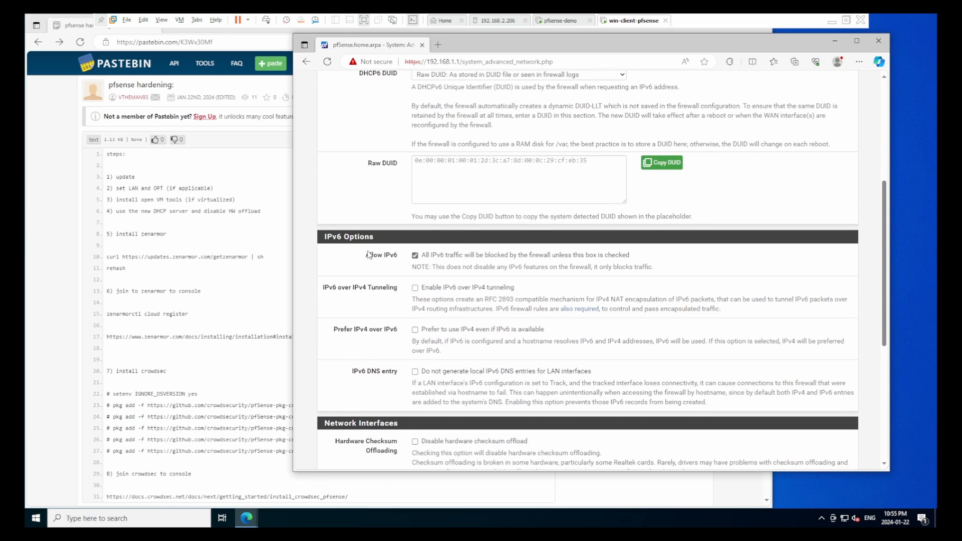
pyautogui.scroll(-3, 369, 255)
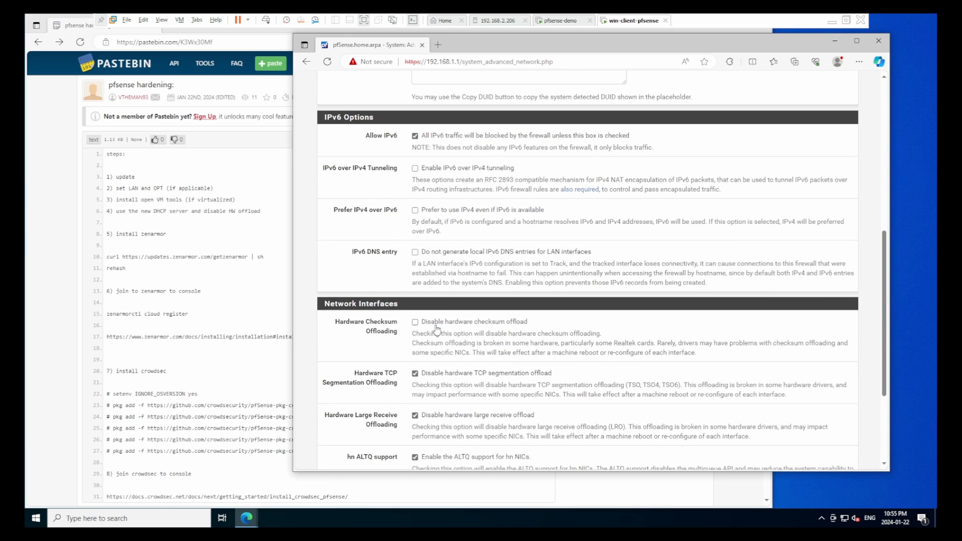
pyautogui.click(415, 323)
pyautogui.scroll(-3, 374, 362)
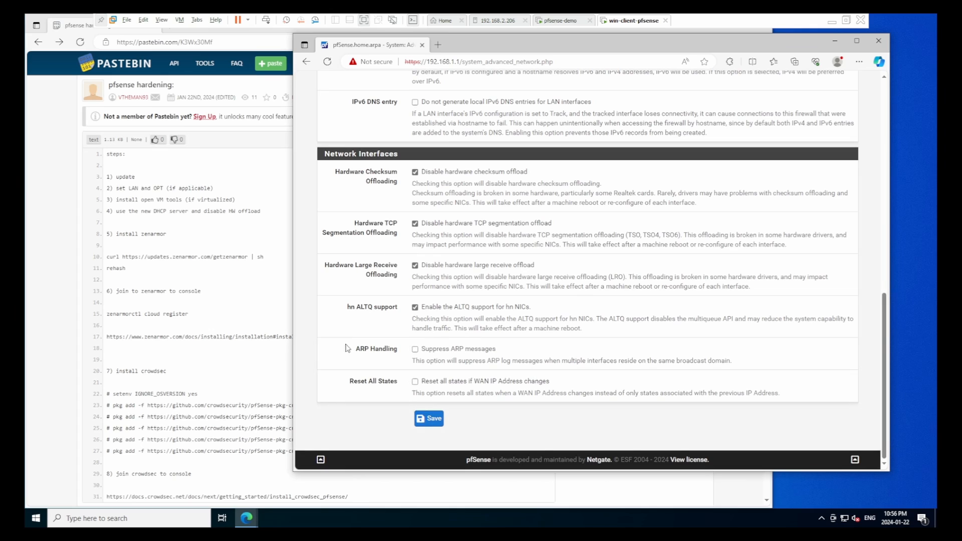
pyautogui.click(422, 425)
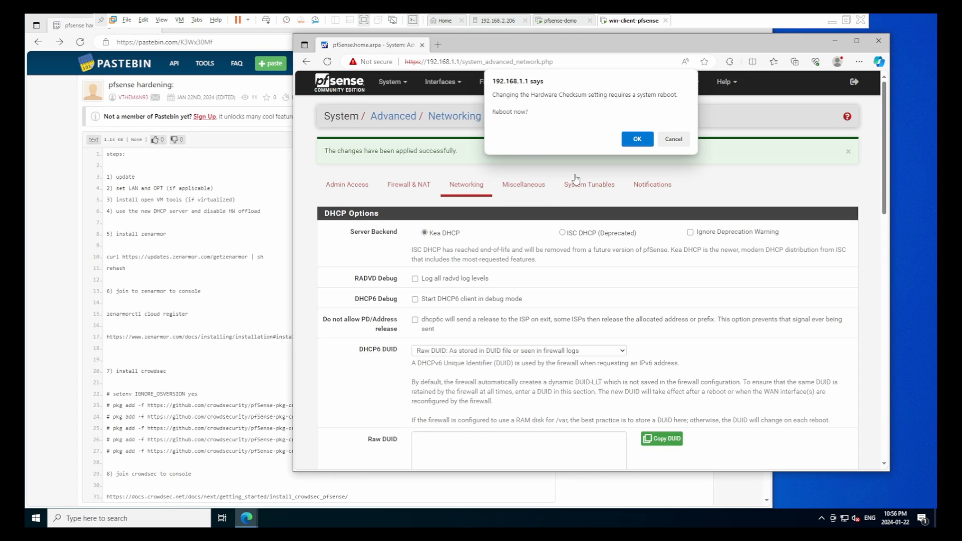
# Confirm the reboot prompt so the firewall restarts now
pyautogui.click(637, 139)
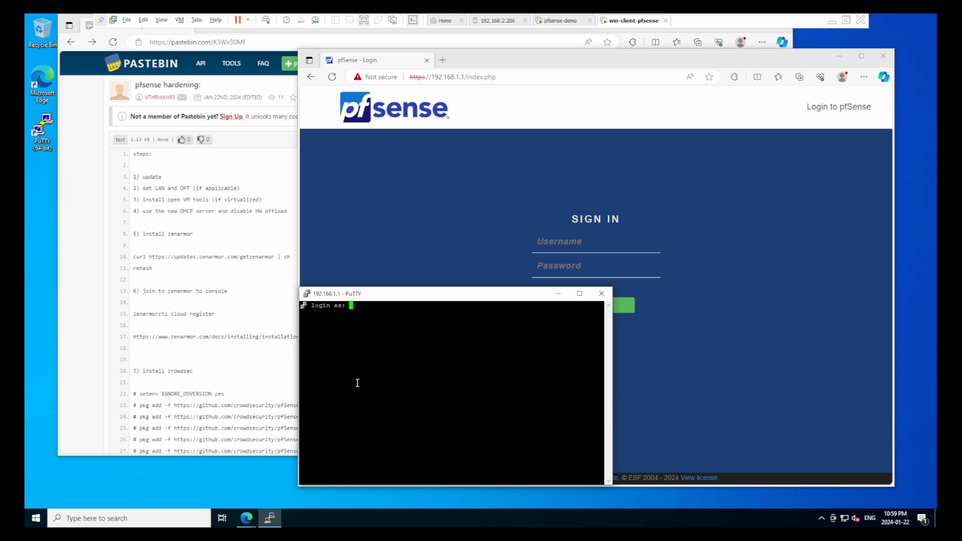
# Dismiss the dropped SSH session's fatal error and close the dead PuTTY window
pyautogui.write('admin')
pyautogui.press('Return')
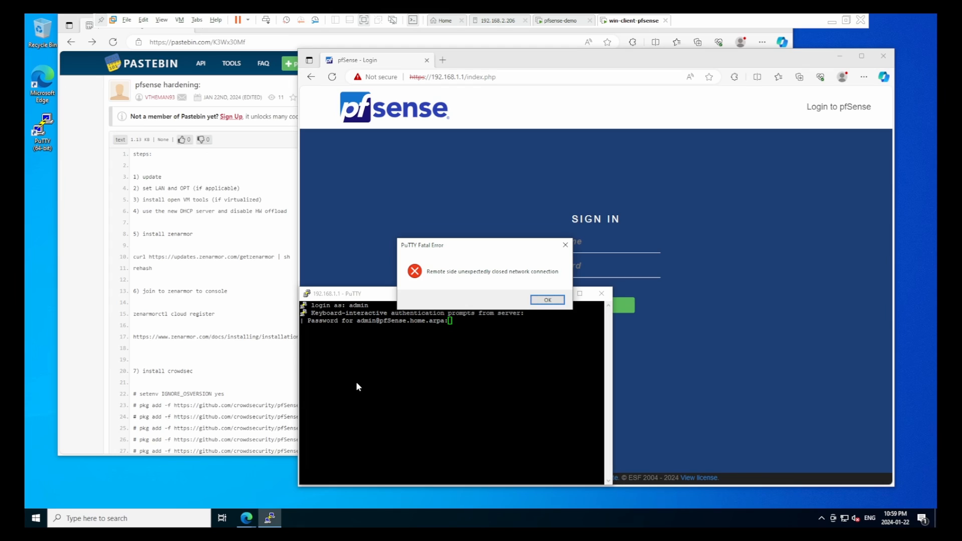
pyautogui.press('Return')
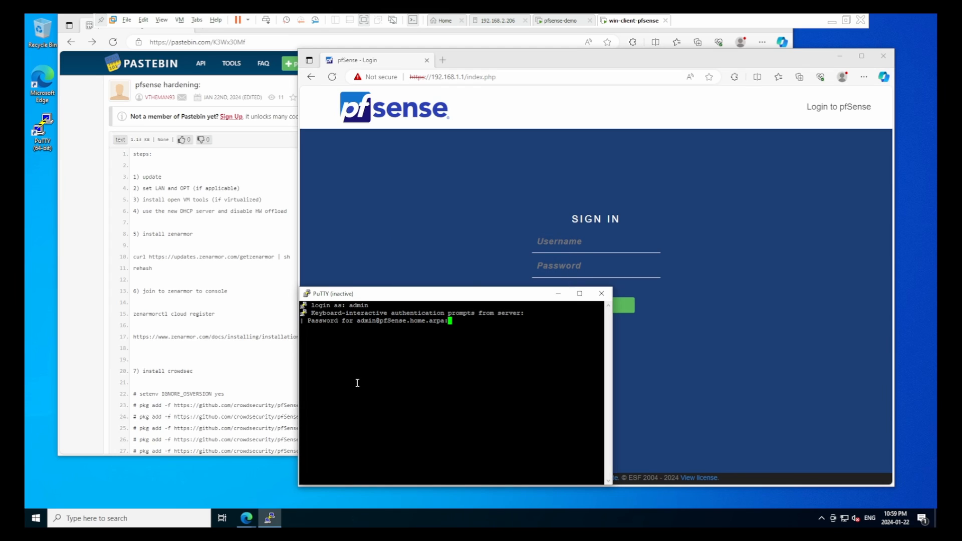
pyautogui.click(602, 293)
# Relaunch PuTTY, connect to 192.168.1.1 and log in with the administrator account
pyautogui.doubleClick(45, 133)
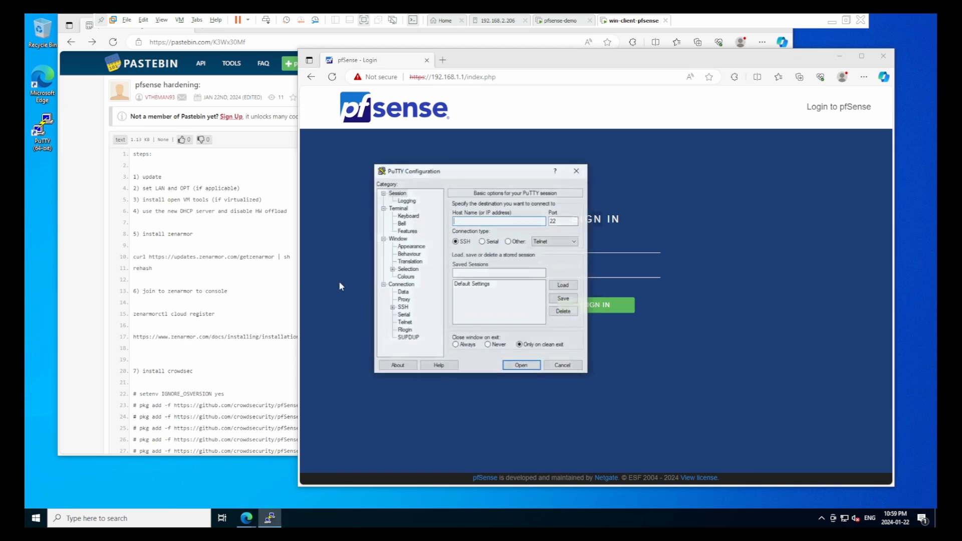
pyautogui.write('192.1')
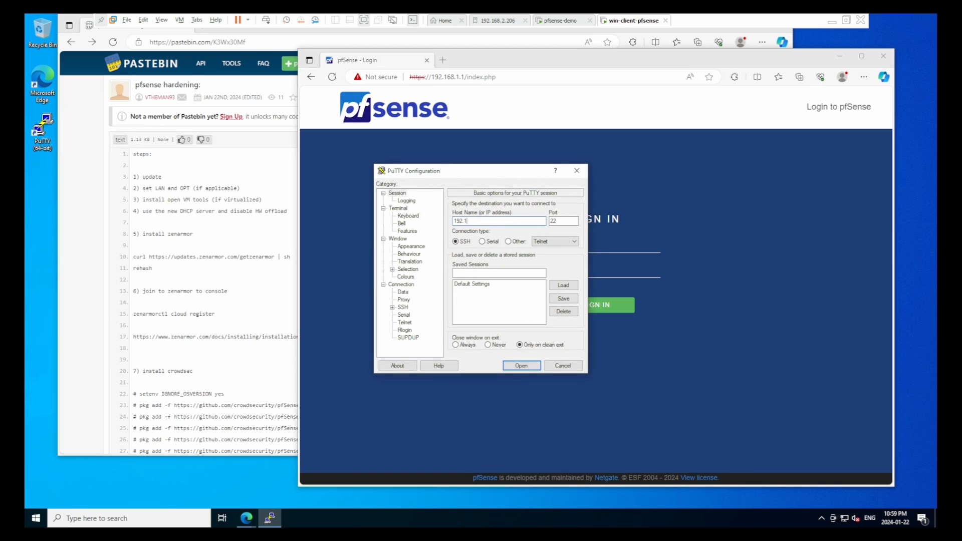
pyautogui.write('68.1.1')
pyautogui.press('Return')
pyautogui.write('admin')
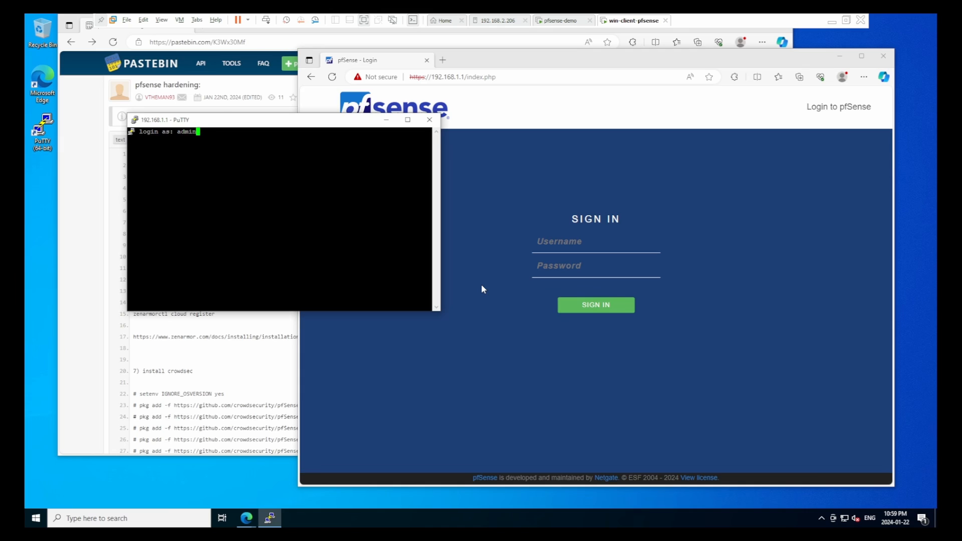
pyautogui.press('Return')
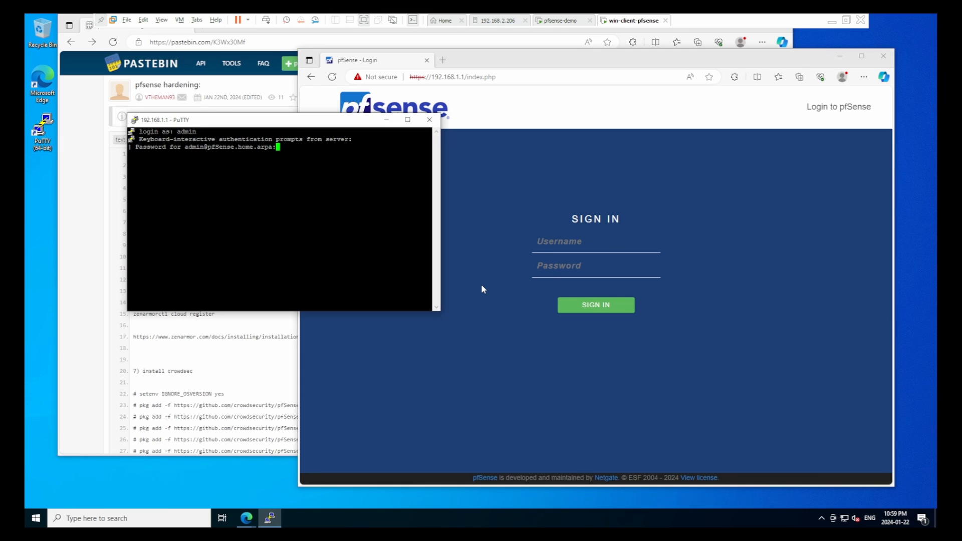
pyautogui.press('Return')
# Choose console option 8 to open a root shell on pfSense
pyautogui.moveTo(288, 120); pyautogui.dragTo(457, 258)
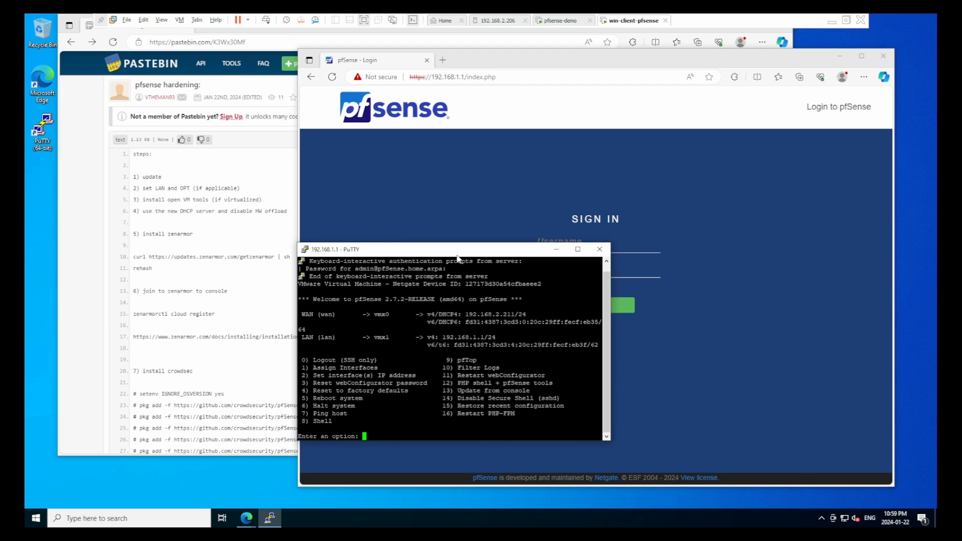
pyautogui.write('8')
pyautogui.press('Return')
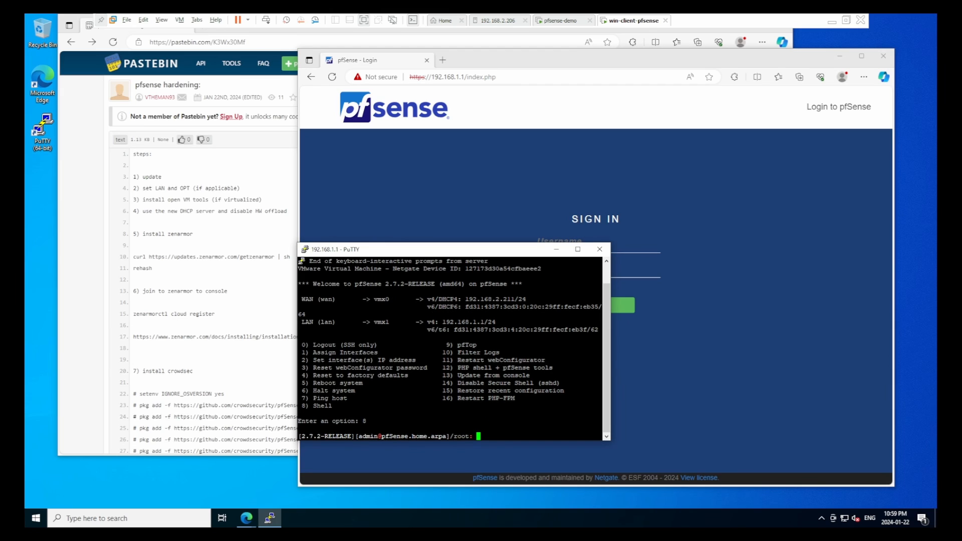
# Copy the curl getzenarmor install command from Pastebin and run it in the PuTTY root shell
pyautogui.moveTo(336, 249); pyautogui.dragTo(352, 170)
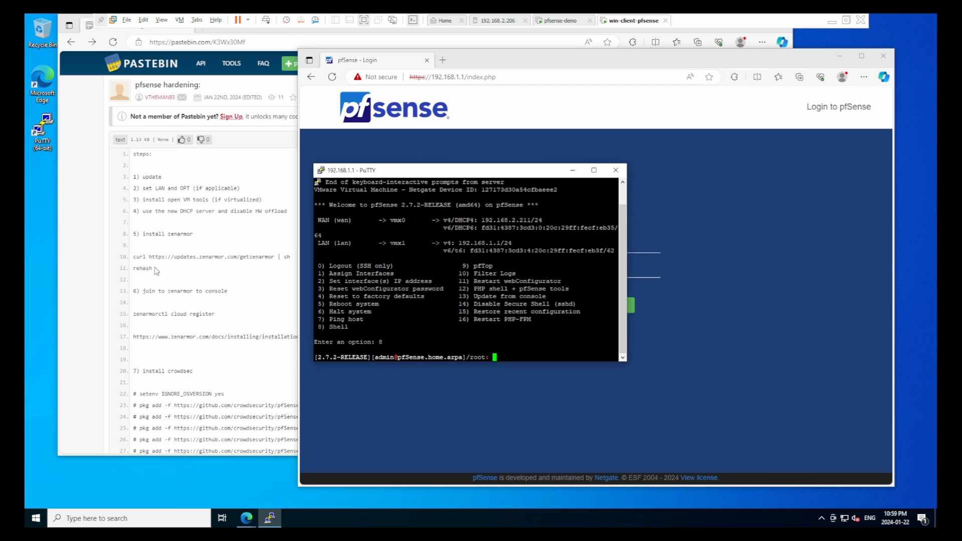
pyautogui.moveTo(134, 256); pyautogui.dragTo(292, 259)
pyautogui.rightClick(292, 259)
pyautogui.click(336, 210)
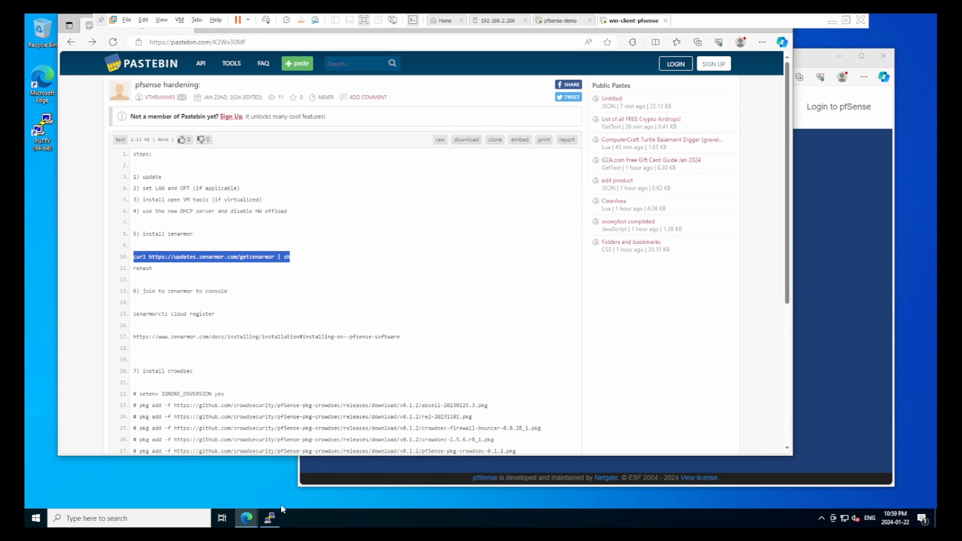
pyautogui.click(270, 518)
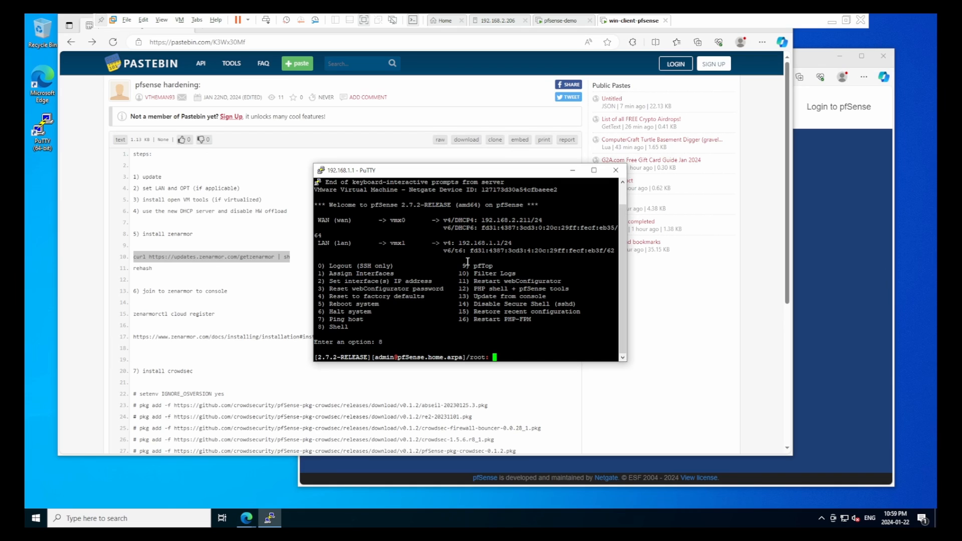
pyautogui.rightClick(468, 261)
pyautogui.press('Return')
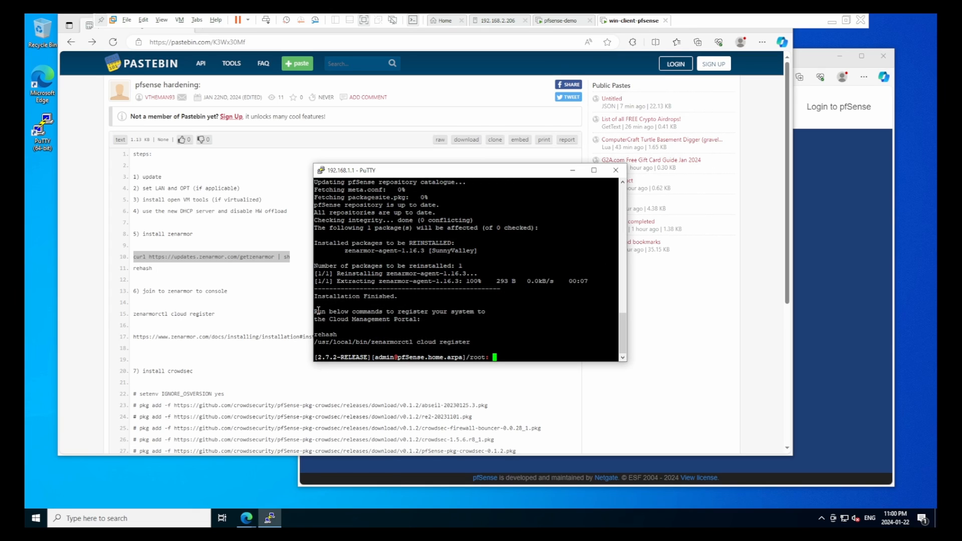
# Copy the suggested rehash command and run it at the shell prompt
pyautogui.moveTo(316, 311); pyautogui.dragTo(441, 333)
pyautogui.click(422, 343)
pyautogui.doubleClick(330, 336)
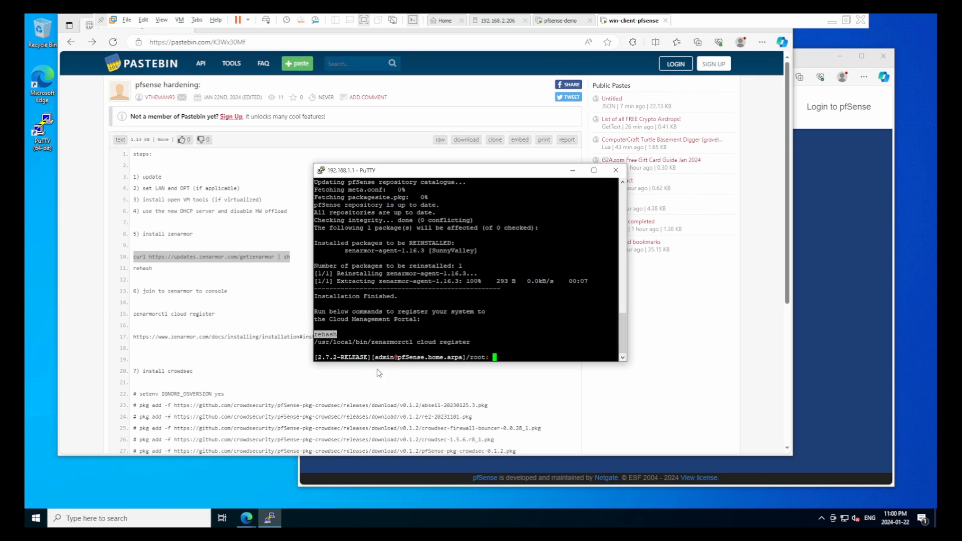
pyautogui.press('Return')
pyautogui.rightClick(517, 341)
pyautogui.press('Return')
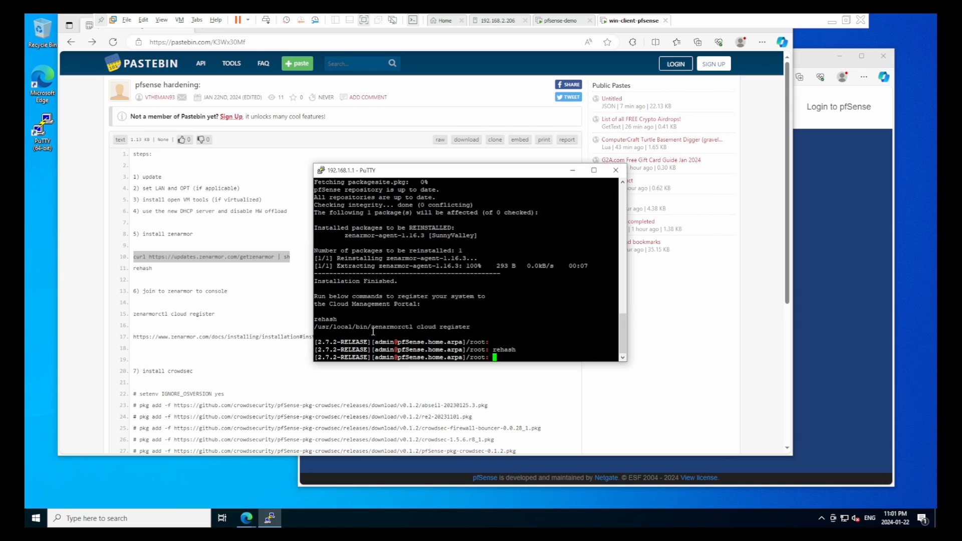
# Run zenarmorctl cloud register and confirm the successful registration message
pyautogui.moveTo(373, 327); pyautogui.dragTo(469, 327)
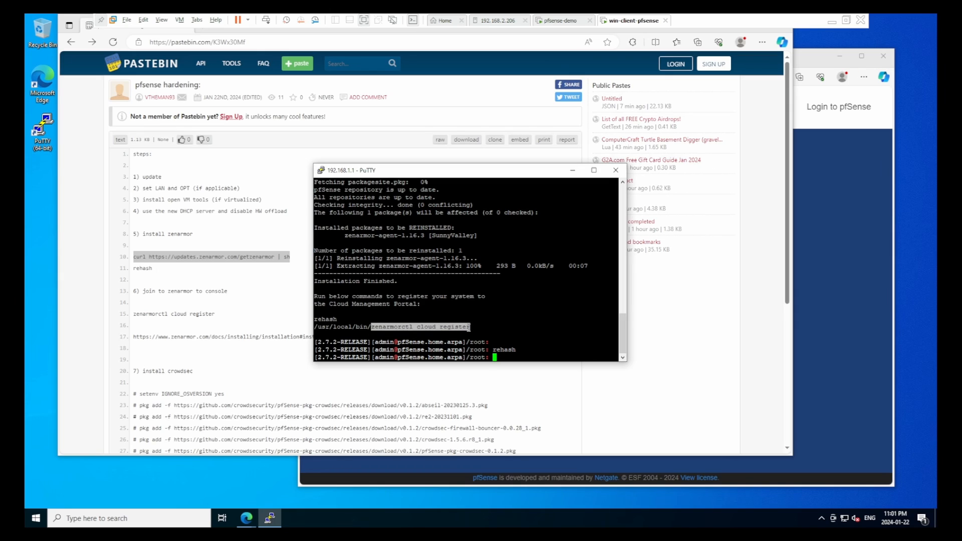
pyautogui.press('Return')
pyautogui.rightClick(511, 339)
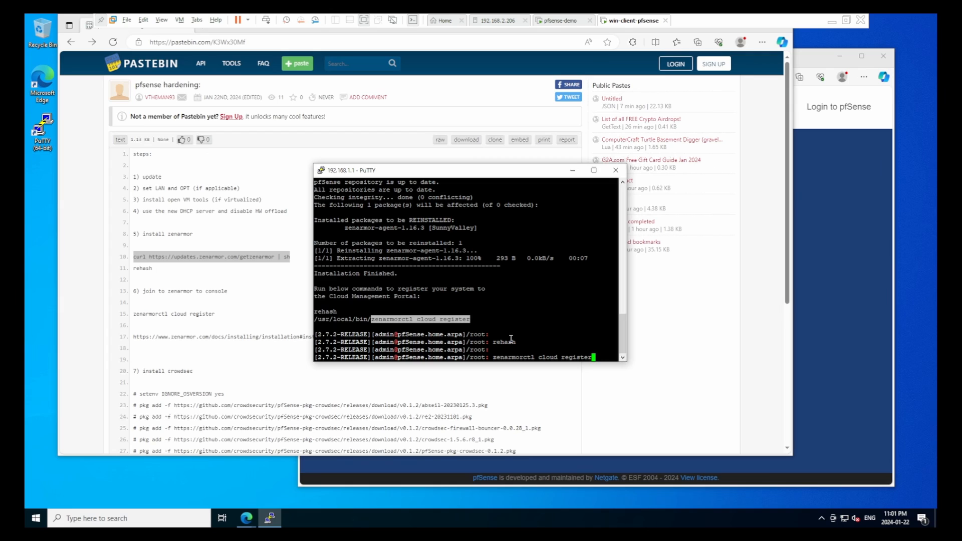
pyautogui.press('Return')
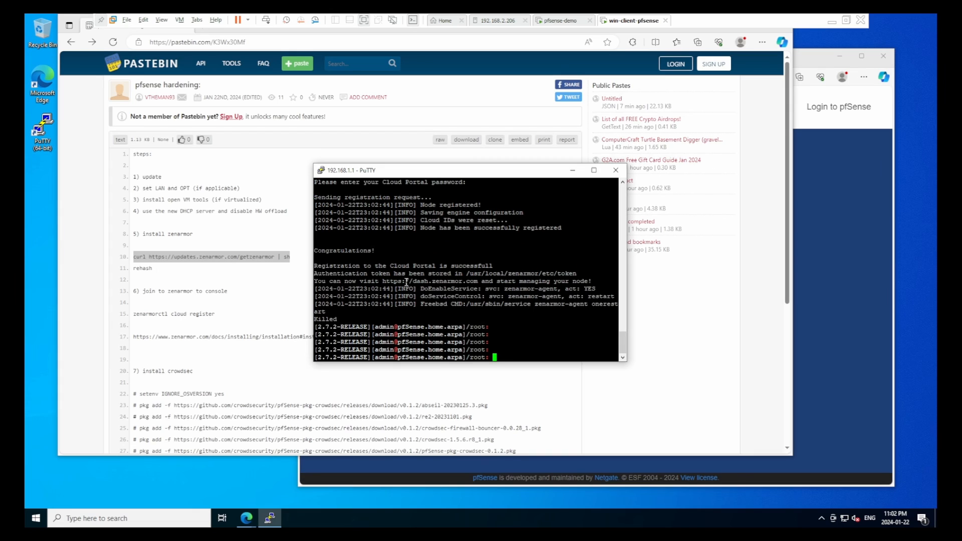
pyautogui.moveTo(315, 263); pyautogui.dragTo(493, 266)
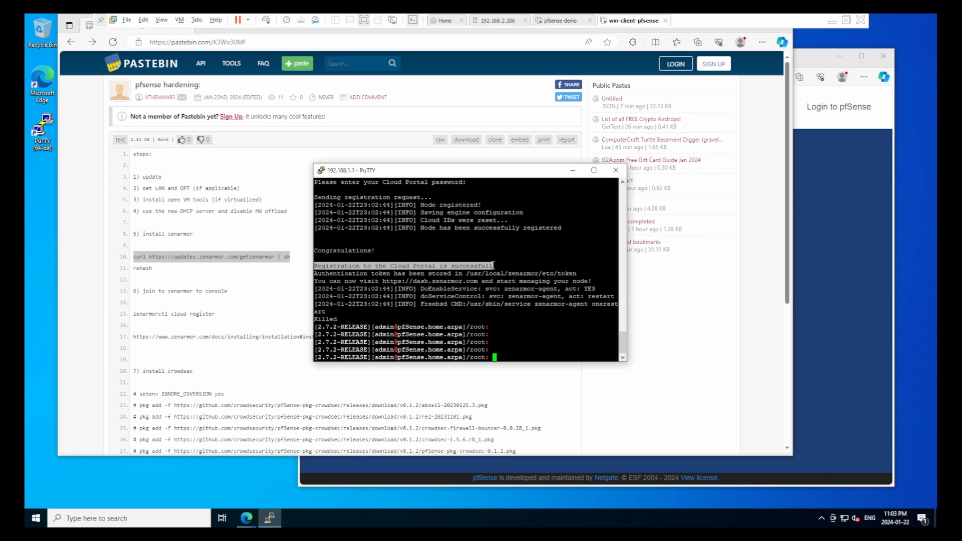
# Replace the default node name with VMWare-Virtualized-Zen in the Add firewall form
pyautogui.click(493, 266)
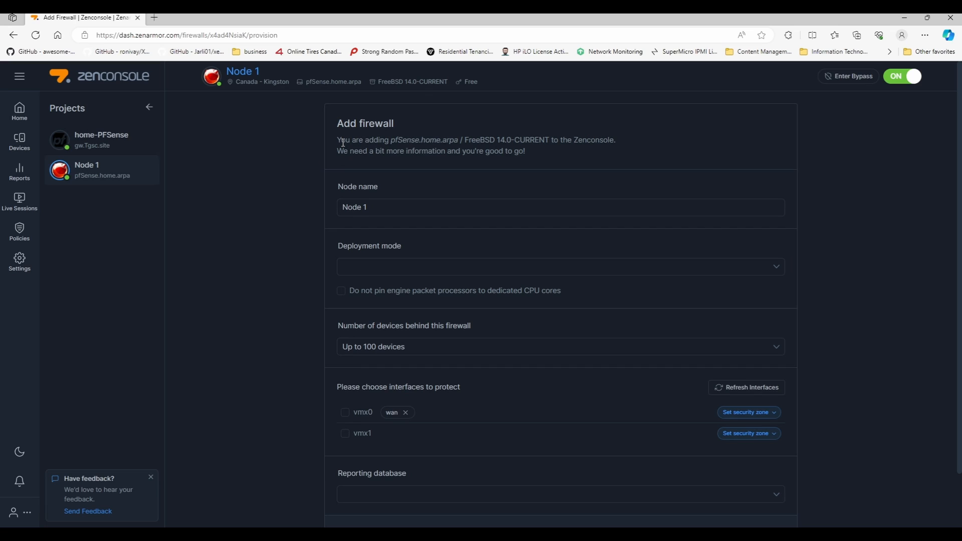
pyautogui.tripleClick(414, 211)
pyautogui.write('VMWare-Virtualized-Zen')
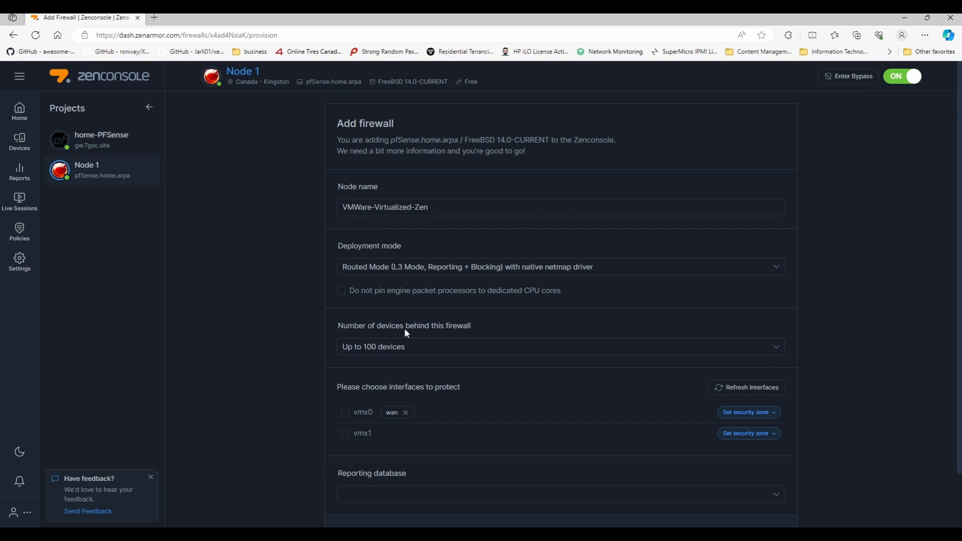
pyautogui.scroll(-2, 386, 300)
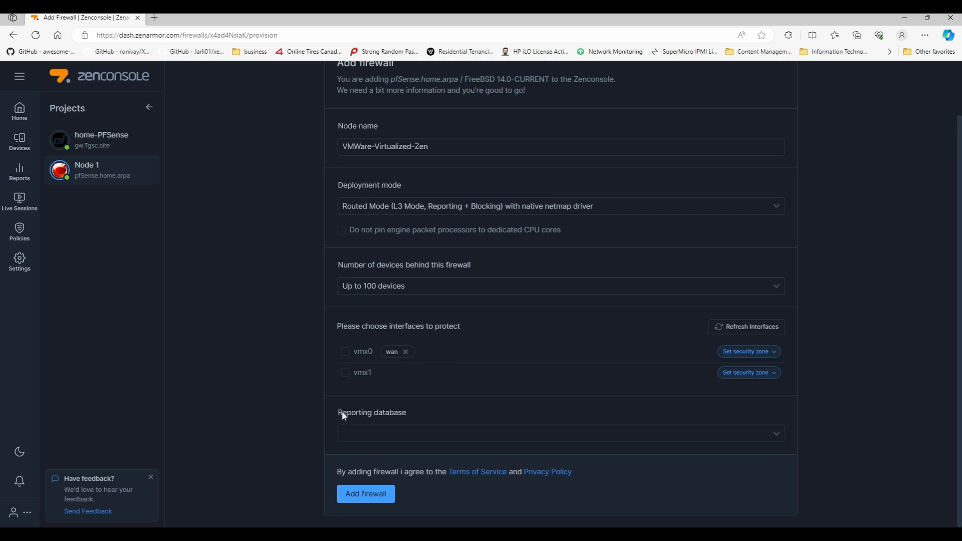
# Protect interface vmx1 in the lan security zone and submit with Add firewall
pyautogui.moveTo(345, 417)
pyautogui.mouseDown()
pyautogui.moveTo(405, 414)
pyautogui.moveTo(339, 414)
pyautogui.mouseUp()
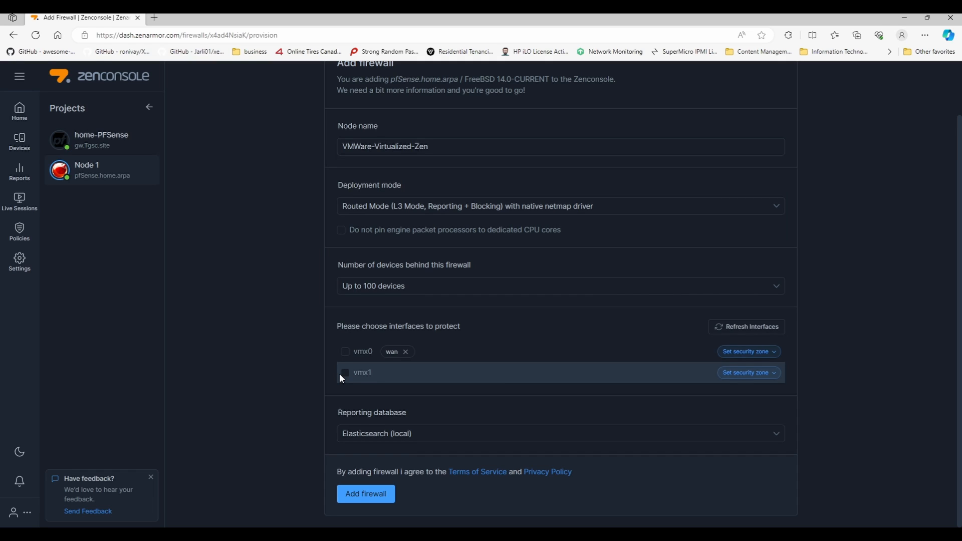
pyautogui.click(341, 376)
pyautogui.click(750, 373)
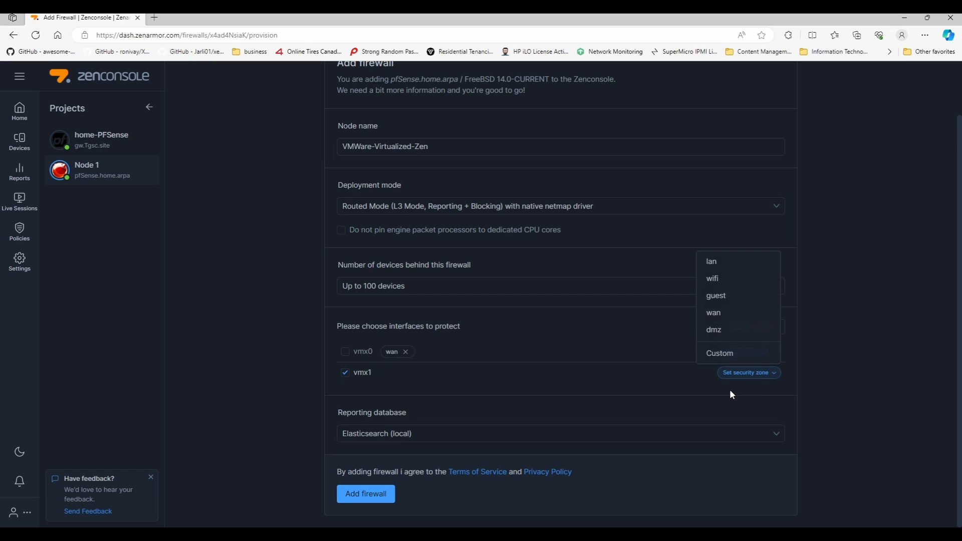
pyautogui.click(712, 261)
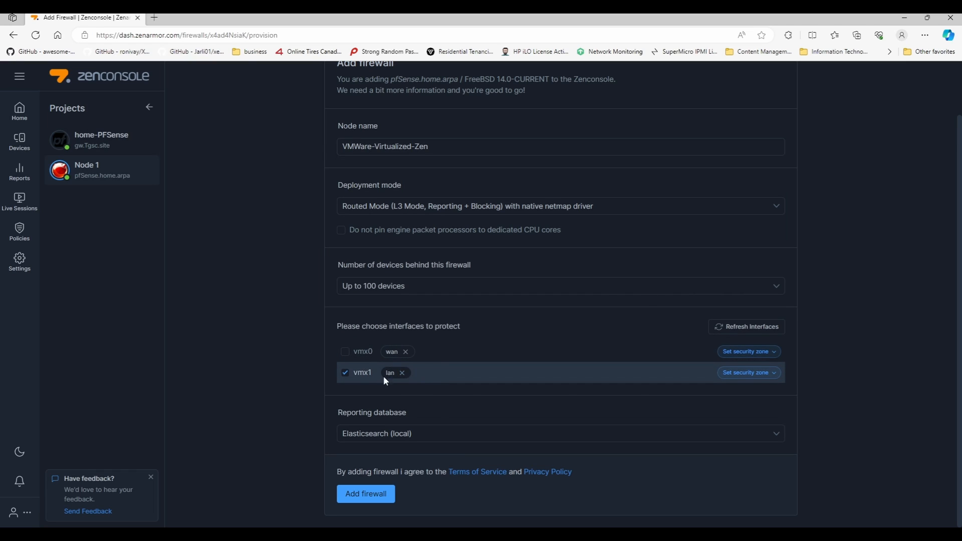
pyautogui.click(366, 497)
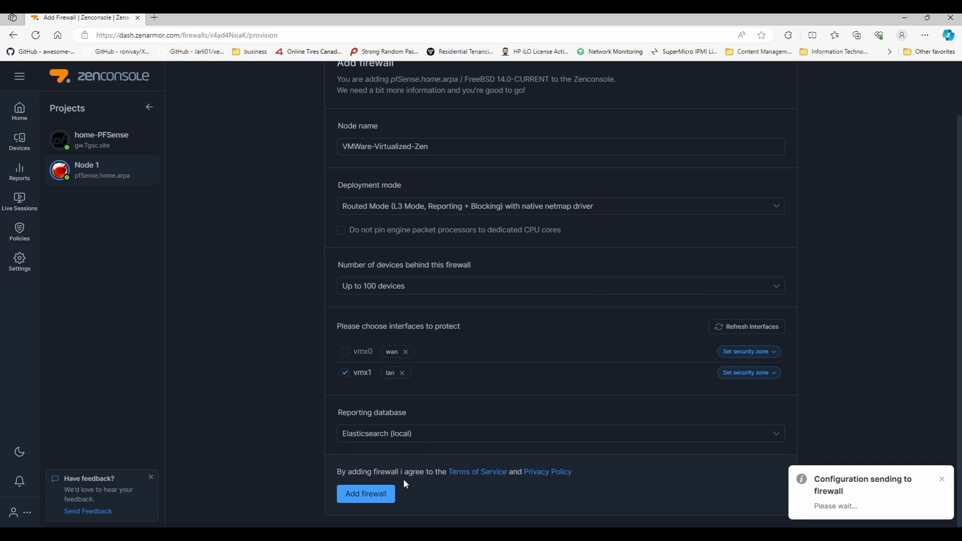
# Resubmit Add firewall so the VMWare-Virtualized-Zen node dashboard loads
pyautogui.click(366, 492)
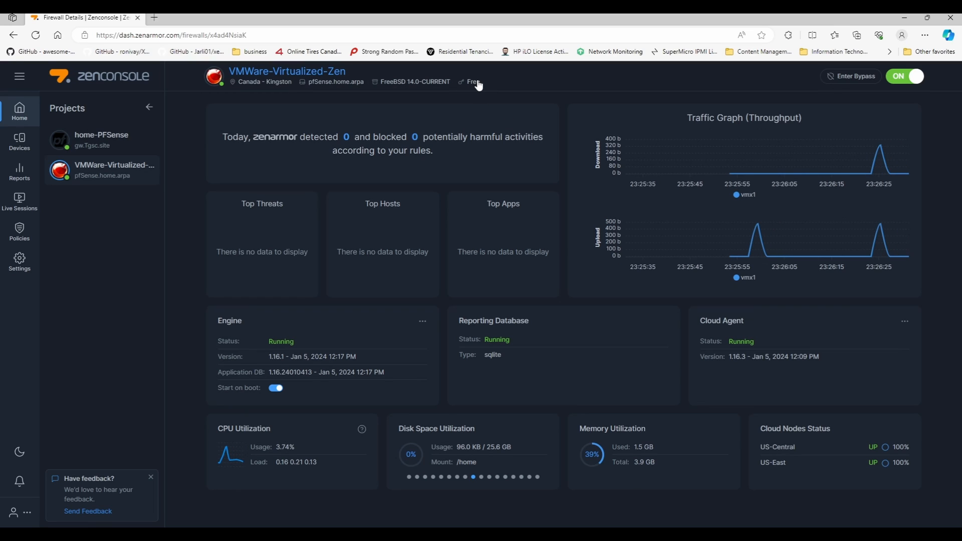
# Browse the Gaming Consoles and Servers device categories, then go to the node's Policies
pyautogui.click(20, 141)
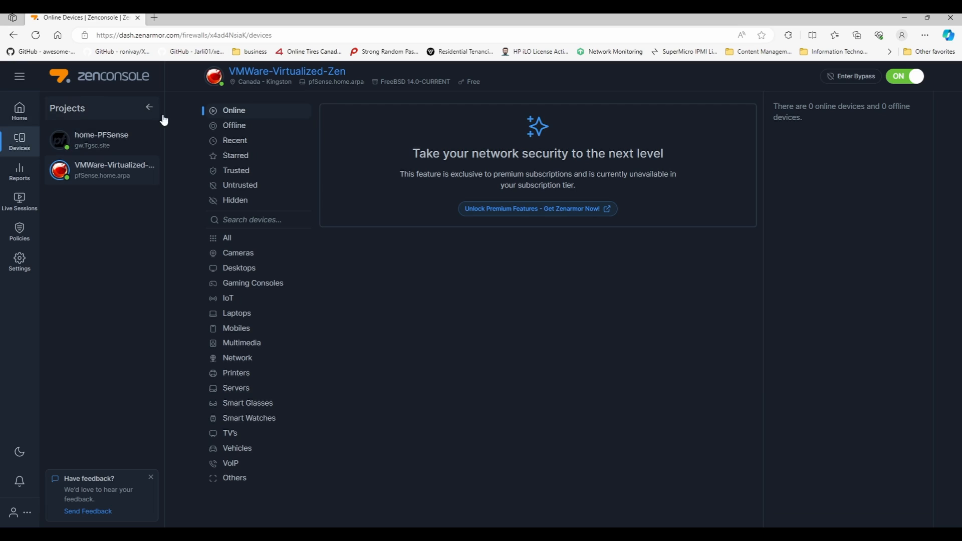
pyautogui.click(253, 283)
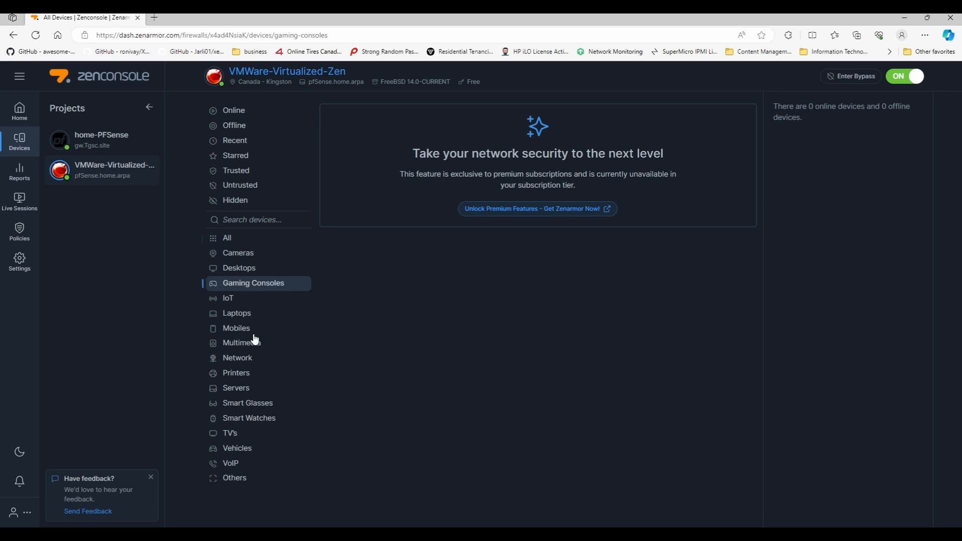
pyautogui.click(243, 391)
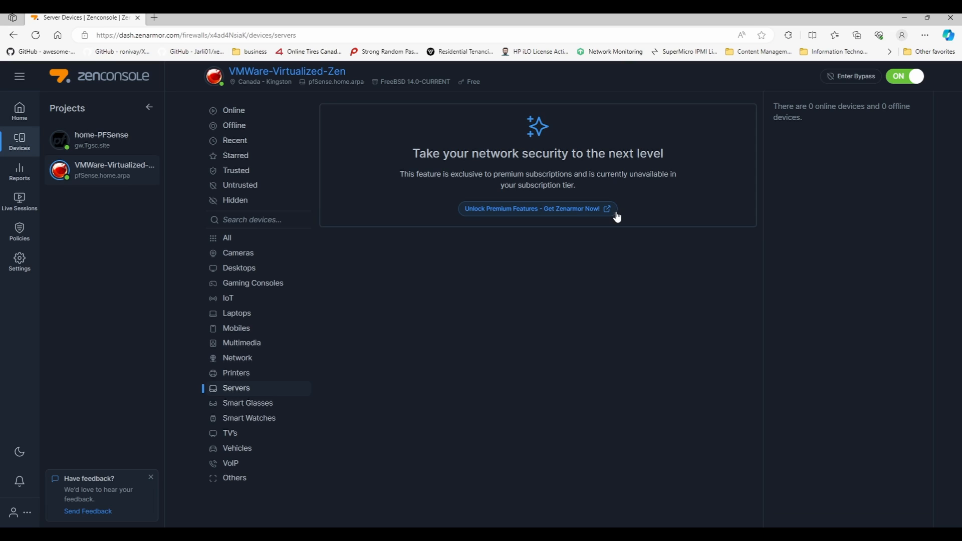
pyautogui.click(18, 226)
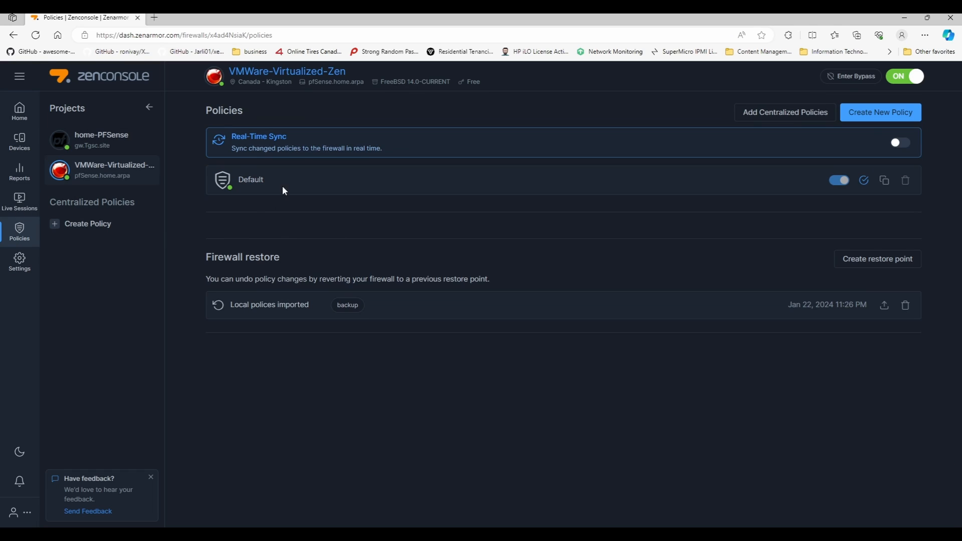
# Review the Default policy's Security, App Controls, Web Controls and Exclusions tabs
pyautogui.click(252, 187)
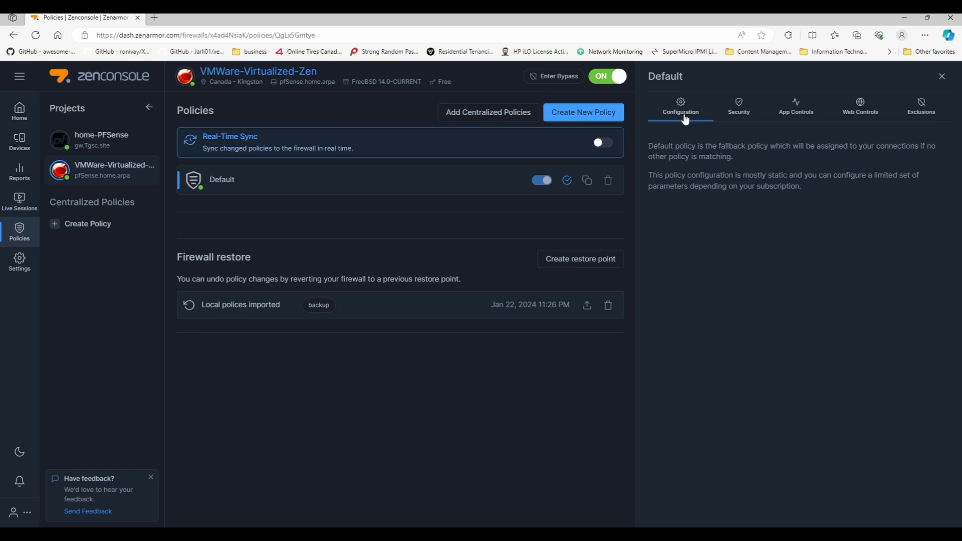
pyautogui.click(732, 106)
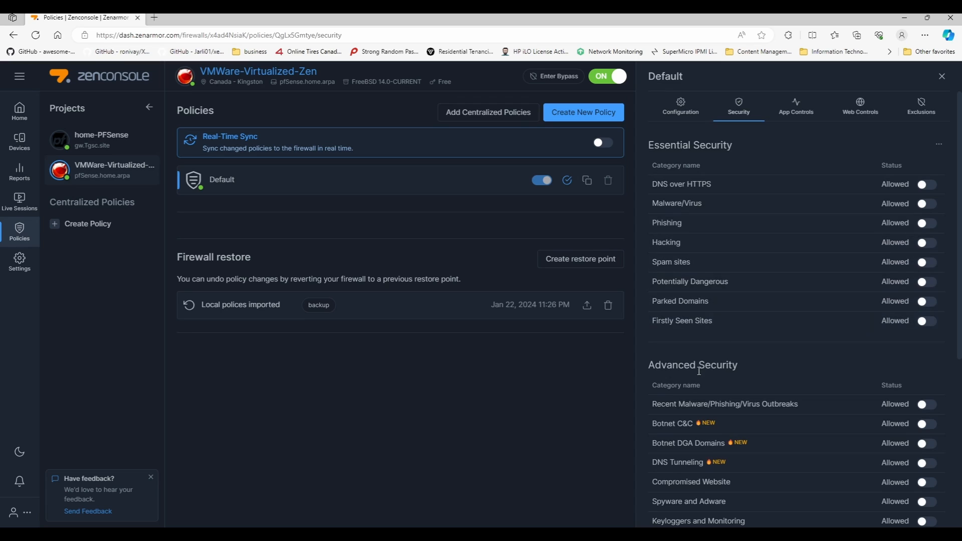
pyautogui.scroll(-5, 699, 369)
pyautogui.scroll(5, 699, 371)
pyautogui.click(780, 108)
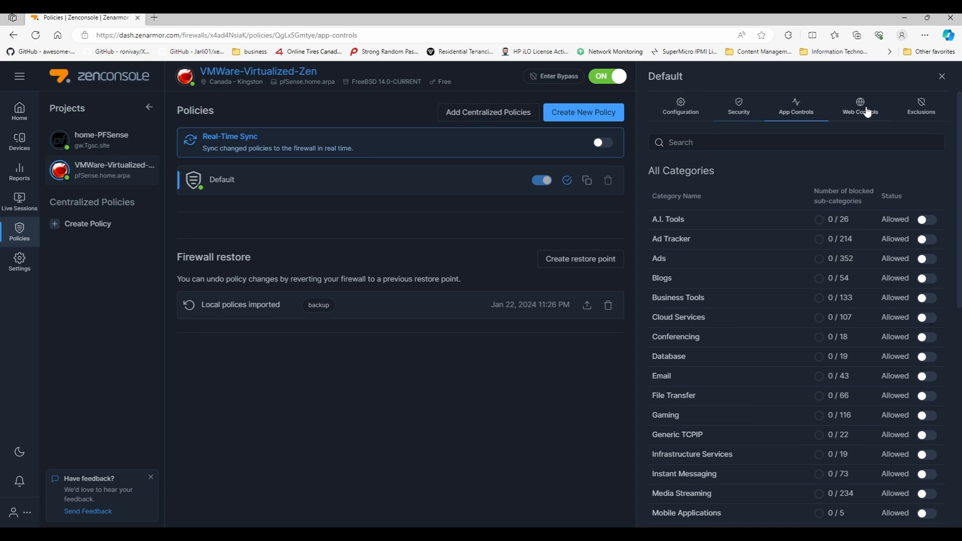
pyautogui.click(872, 107)
pyautogui.click(921, 113)
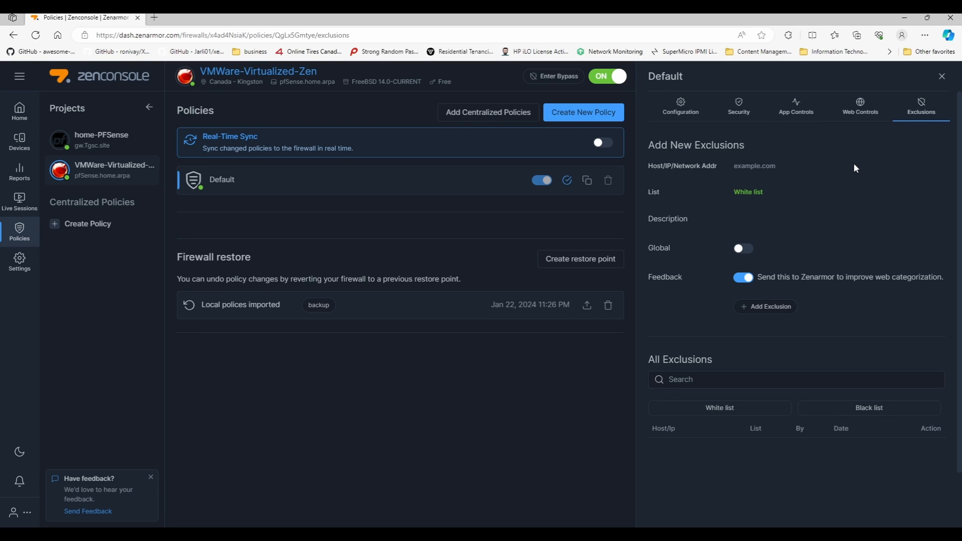
pyautogui.click(10, 276)
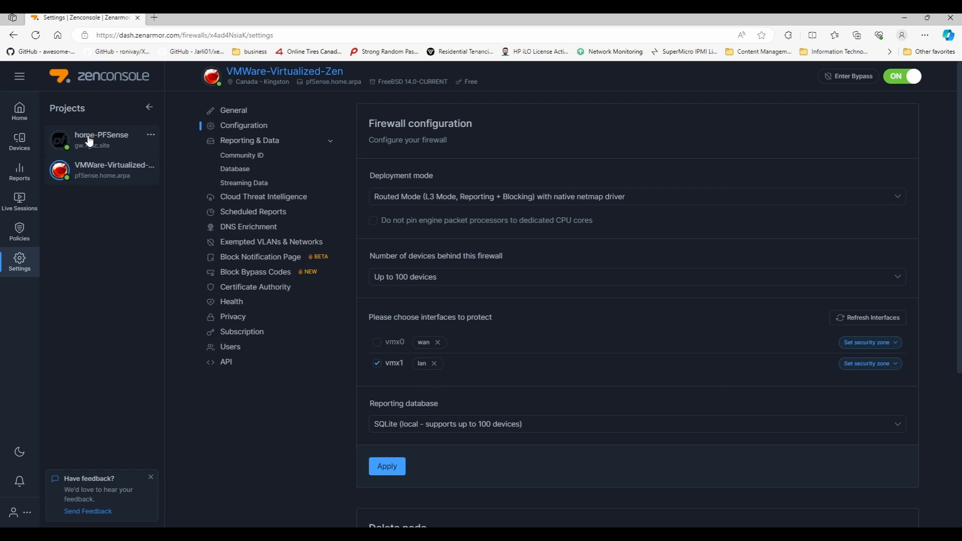
# Scroll the node settings down to the Delete node section
pyautogui.scroll(-4, 463, 404)
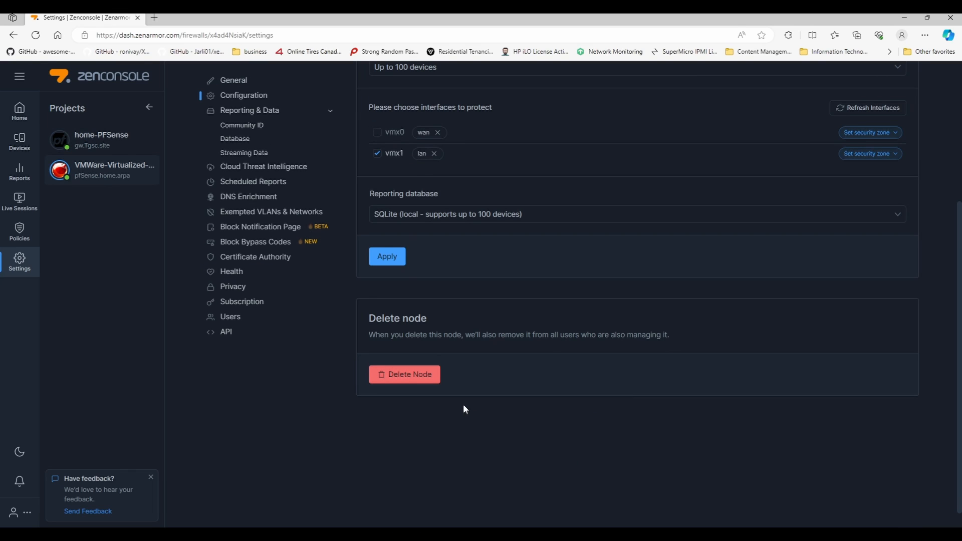